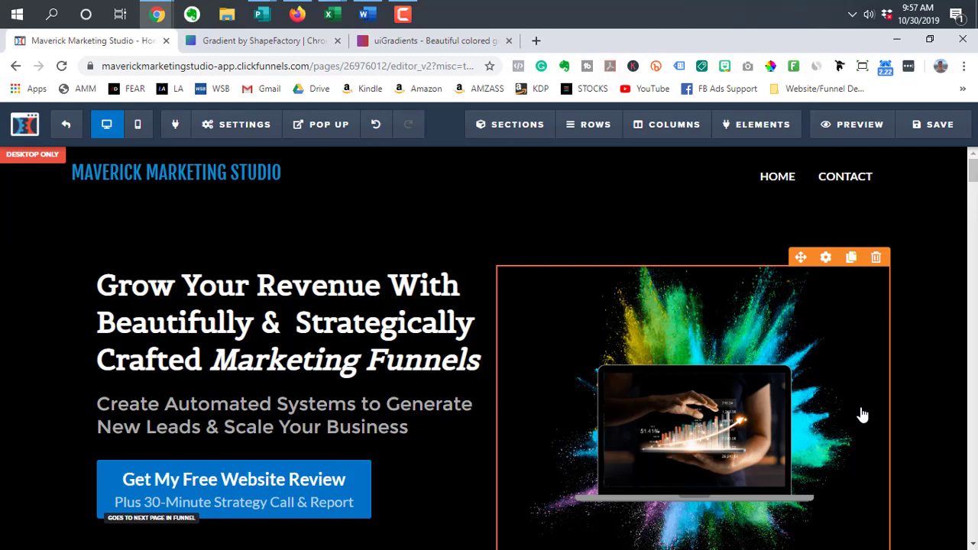
# Scroll through the Maverick Marketing Studio page to review its 'Get My Free Website Review' buttons
pyautogui.scroll(-2, 863, 413)
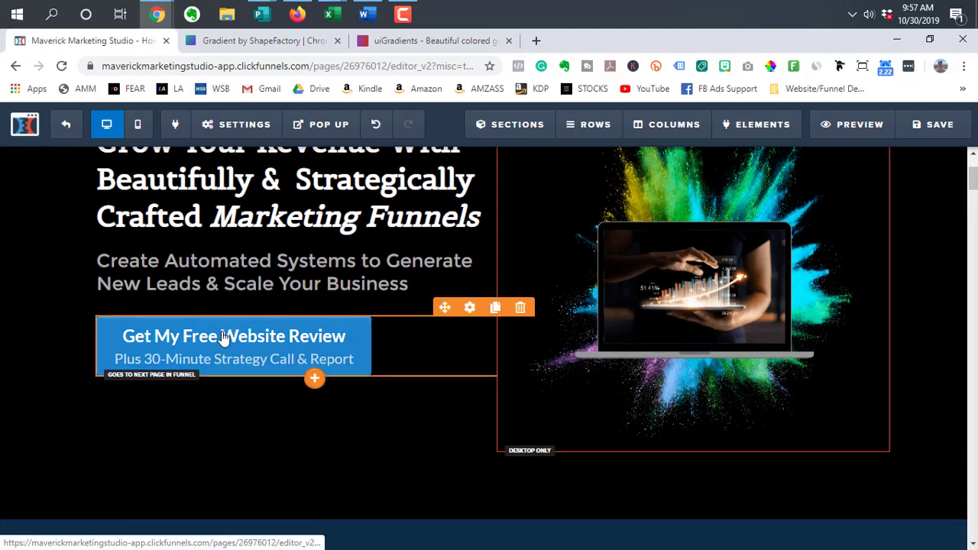
pyautogui.scroll(-10, 470, 339)
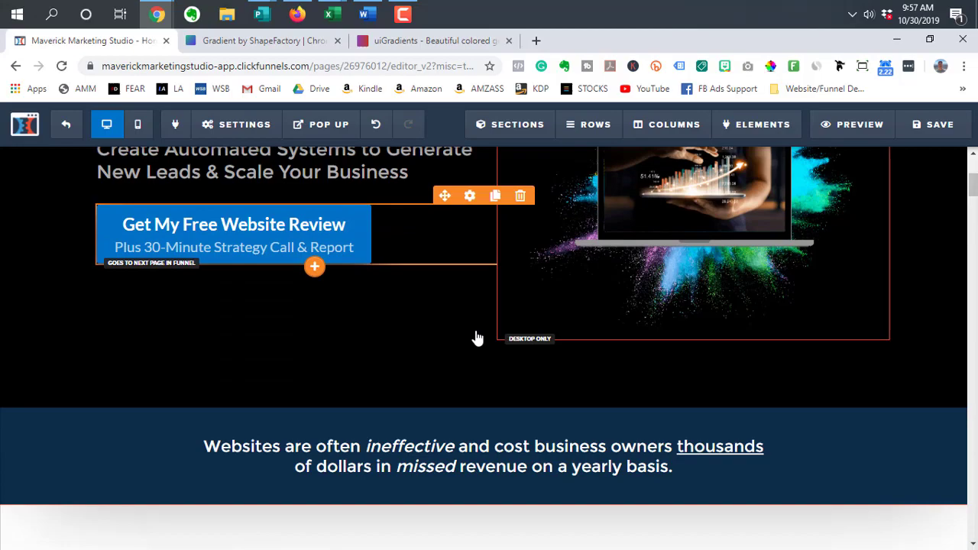
pyautogui.scroll(-15, 475, 336)
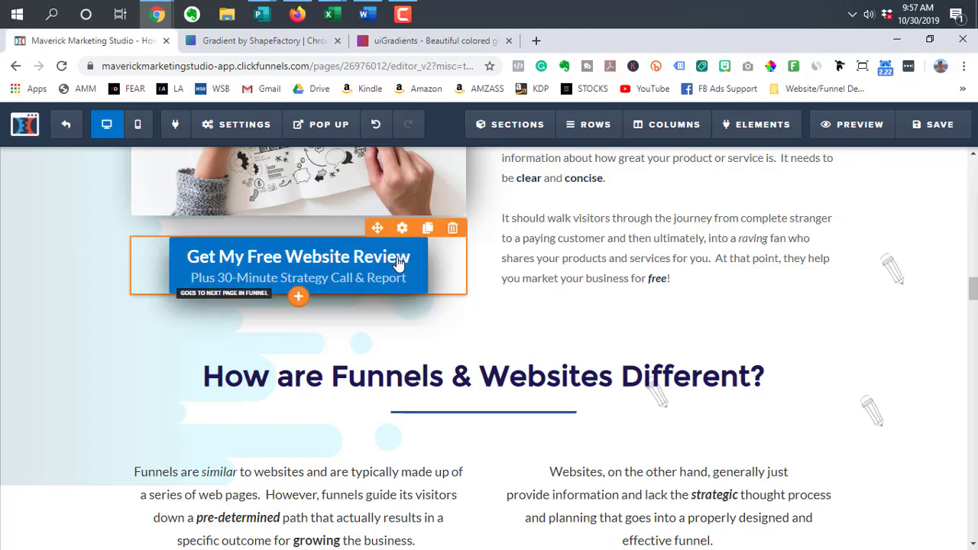
pyautogui.scroll(12, 397, 262)
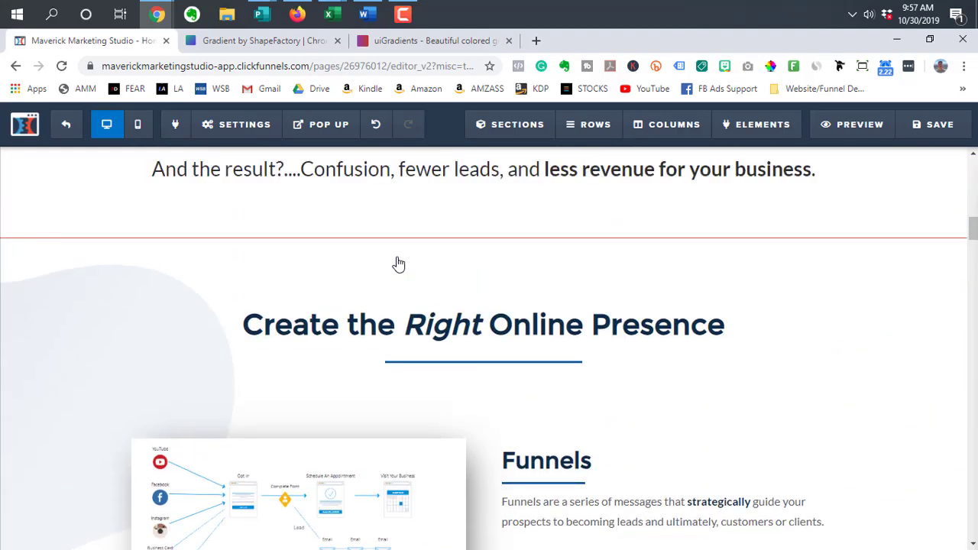
pyautogui.scroll(10, 397, 263)
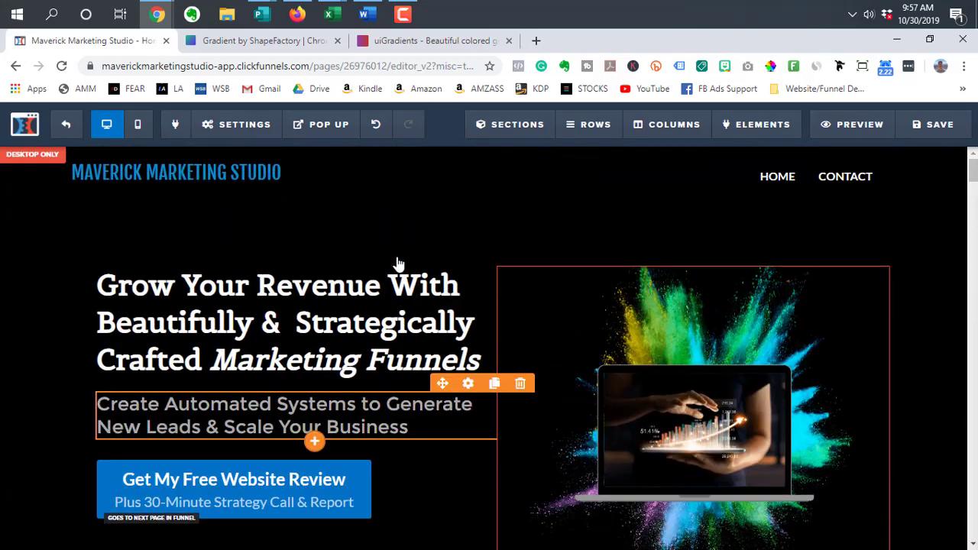
# Paste the orange 135deg .elButton linear-gradient rule at the top of the page's Custom CSS
pyautogui.click(243, 125)
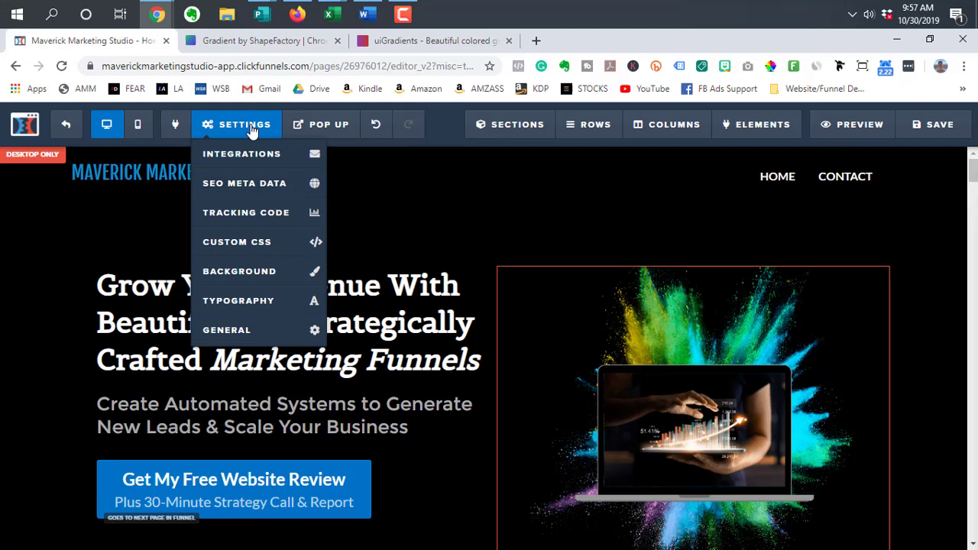
pyautogui.click(243, 243)
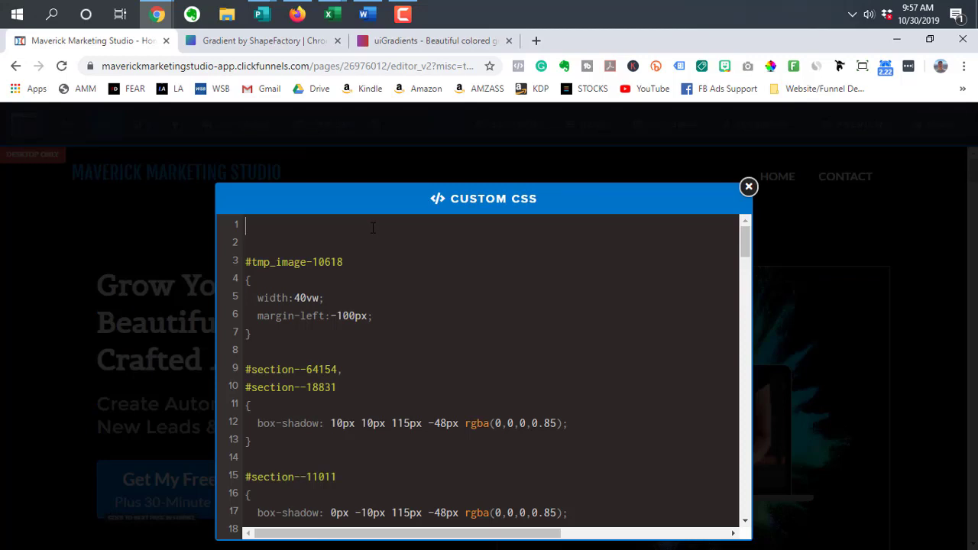
pyautogui.write('.elButton {   background-image: linear-gradient(135deg, #e04216, #e77322, #eb9b2f, #ecc13d); }')
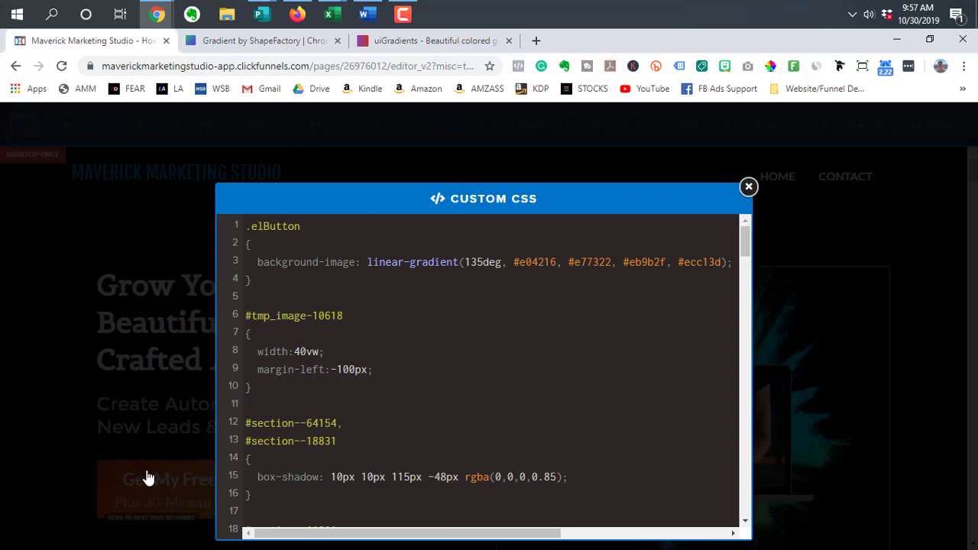
# Close the Custom CSS and scroll the page to inspect the orange gradient buttons
pyautogui.click(170, 389)
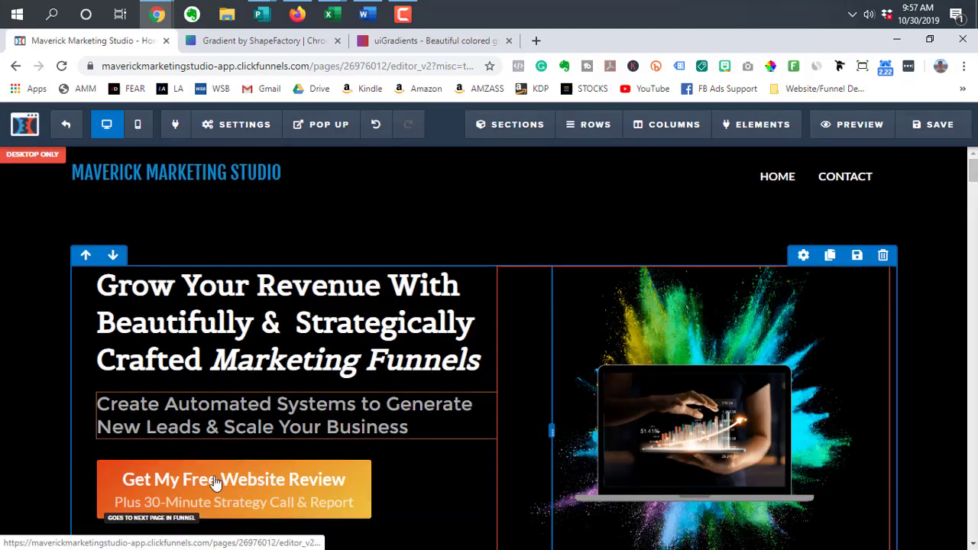
pyautogui.scroll(-1, 226, 500)
pyautogui.scroll(-5, 225, 498)
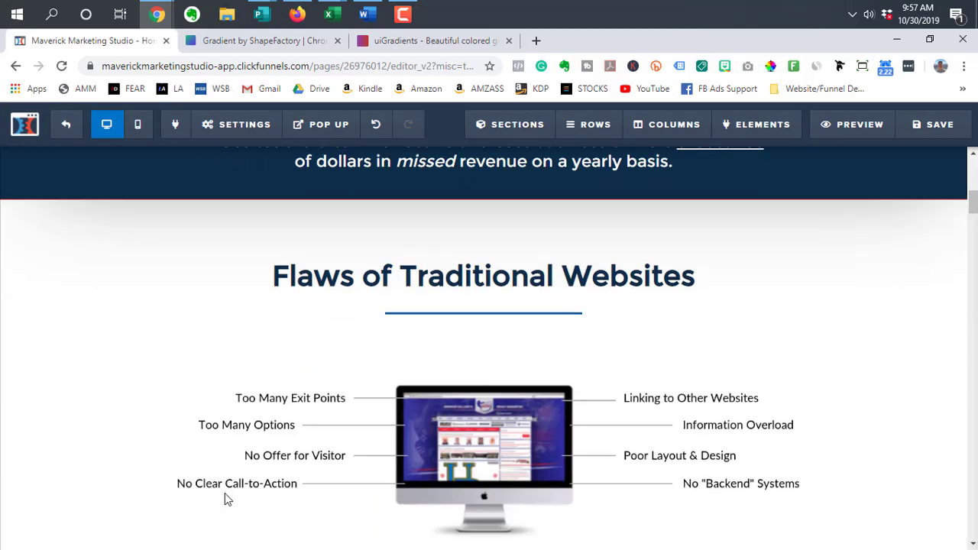
pyautogui.scroll(-4, 287, 395)
pyautogui.scroll(-3, 289, 395)
pyautogui.scroll(15, 287, 394)
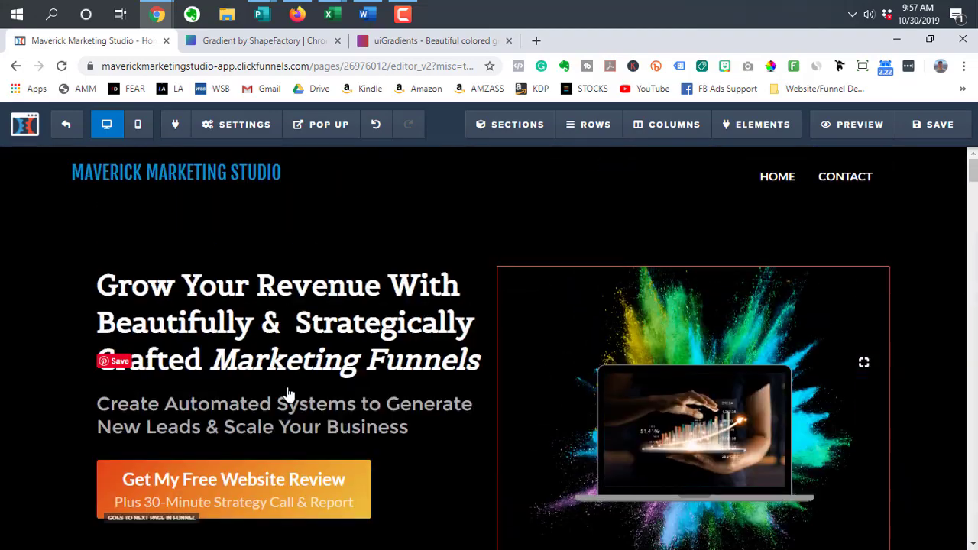
pyautogui.scroll(-1, 287, 385)
# Reopen the page's Custom CSS and select the background-image gradient declaration on line 3
pyautogui.click(229, 136)
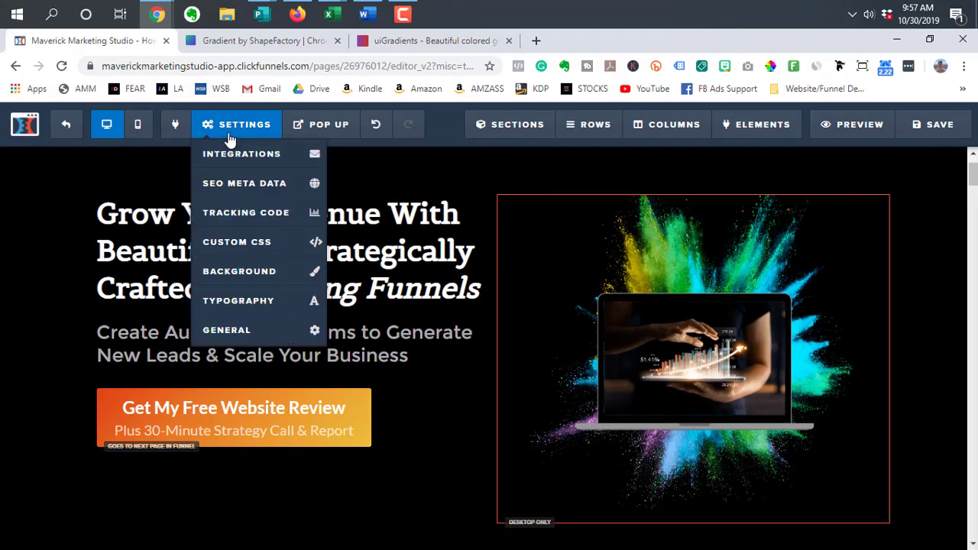
pyautogui.click(255, 243)
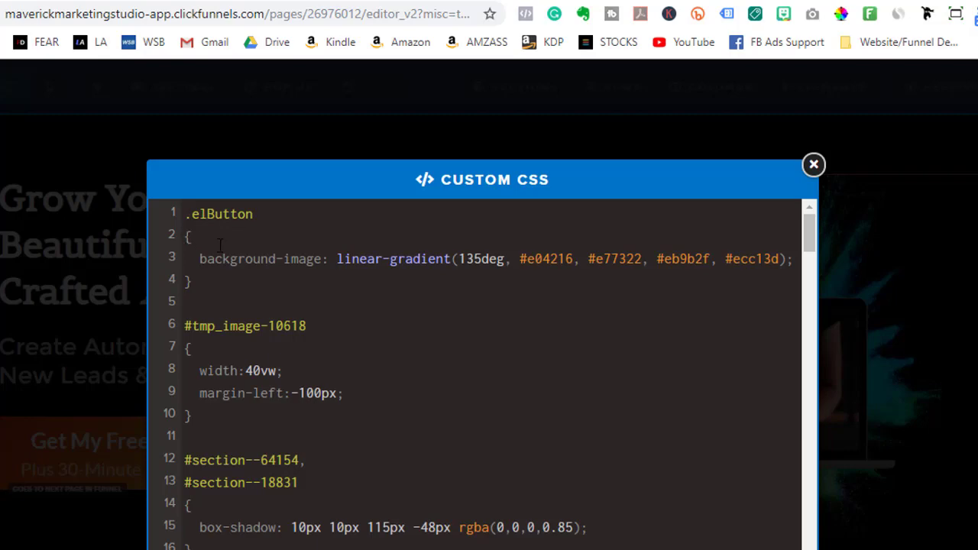
pyautogui.moveTo(200, 259); pyautogui.dragTo(795, 258)
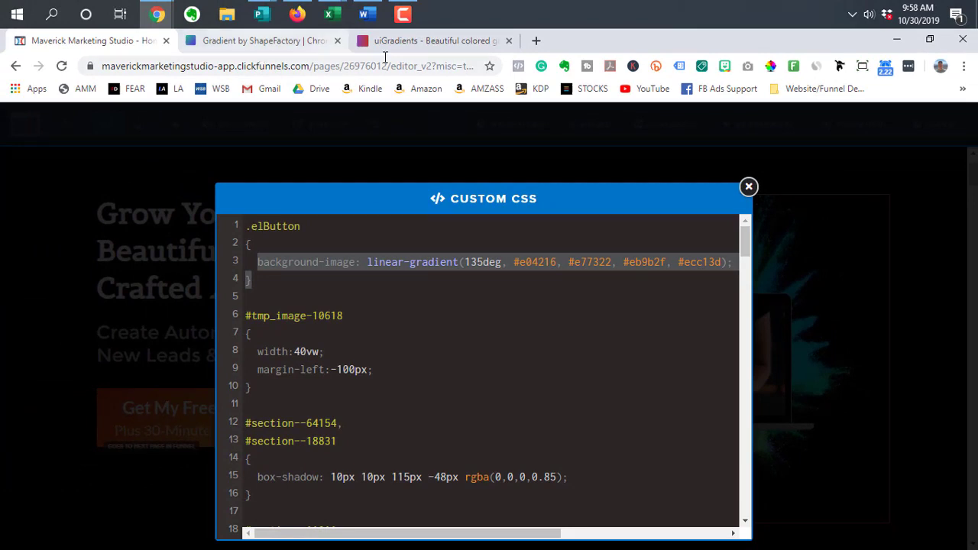
# Compare the uiGradients and Gradient by ShapeFactory sites, settling on the ShapeFactory swatch gallery
pyautogui.click(413, 44)
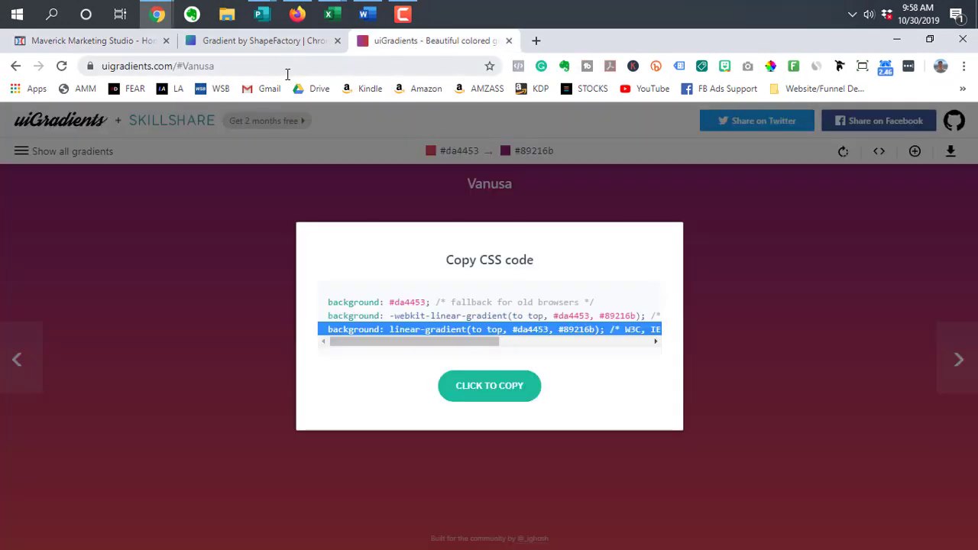
pyautogui.click(320, 42)
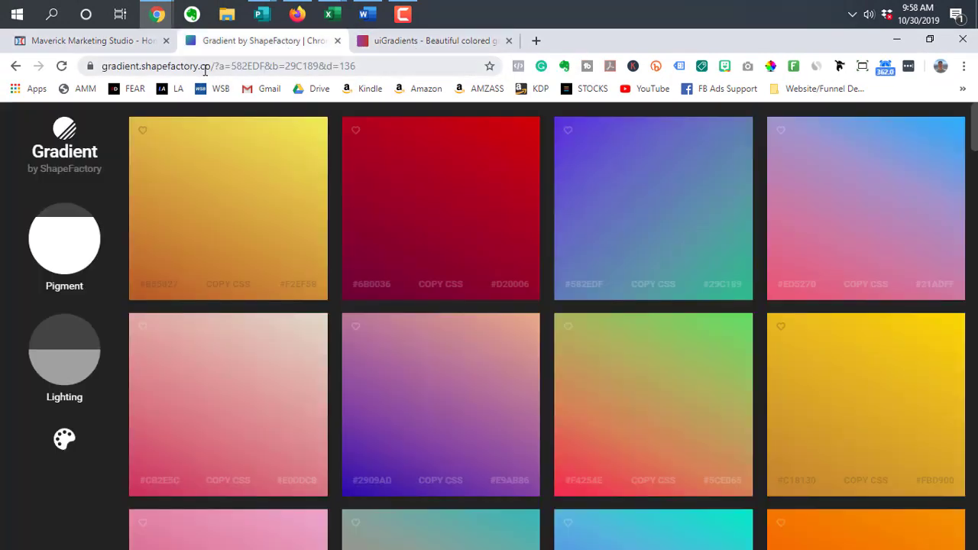
pyautogui.click(204, 67)
pyautogui.scroll(-1, 419, 128)
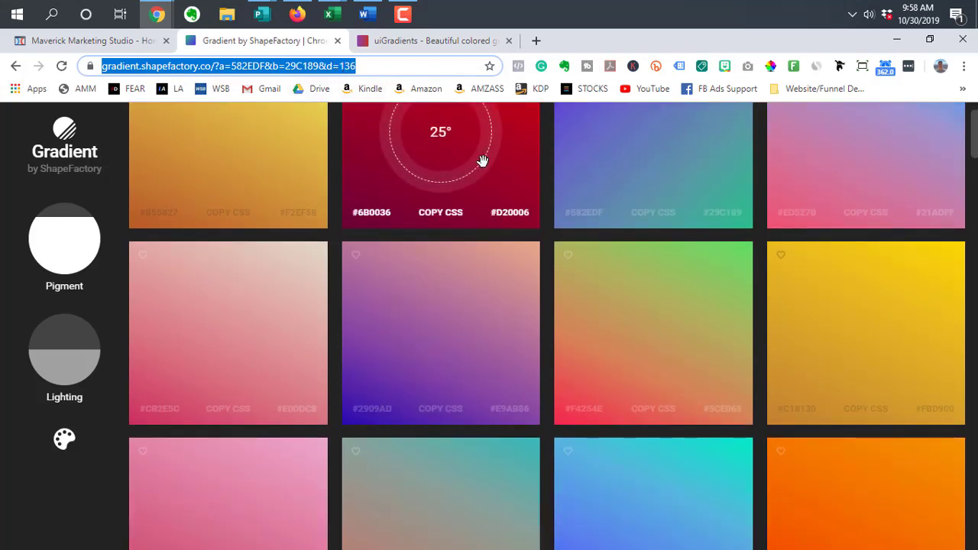
pyautogui.scroll(1, 481, 159)
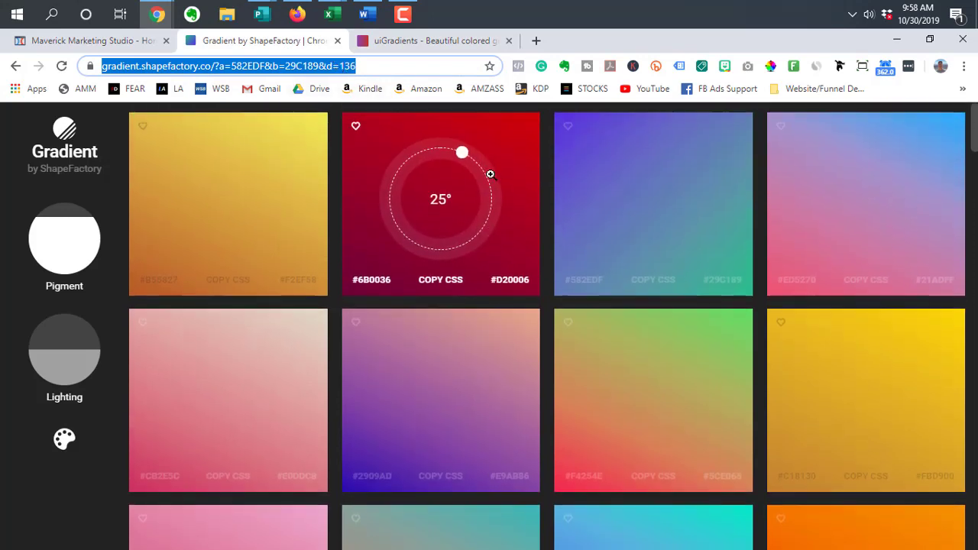
pyautogui.click(443, 45)
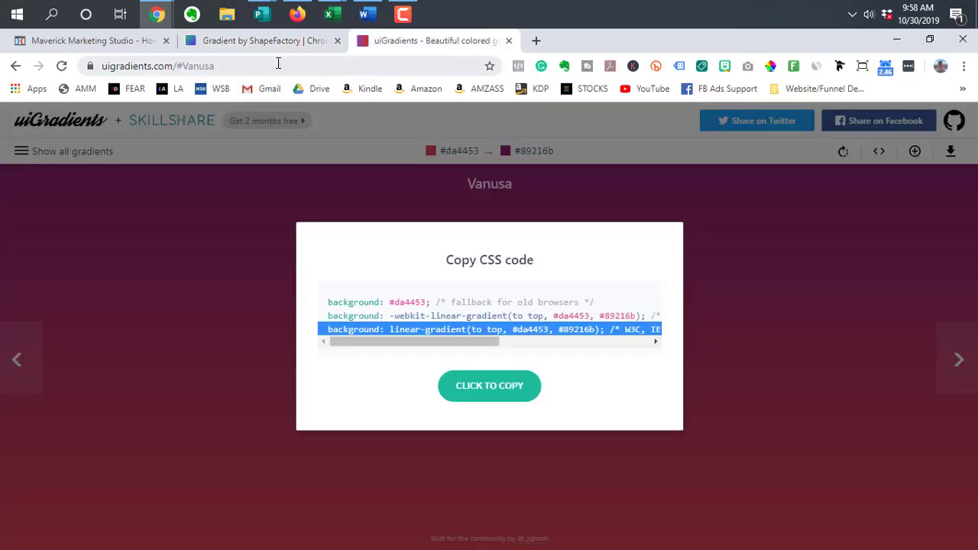
pyautogui.click(280, 40)
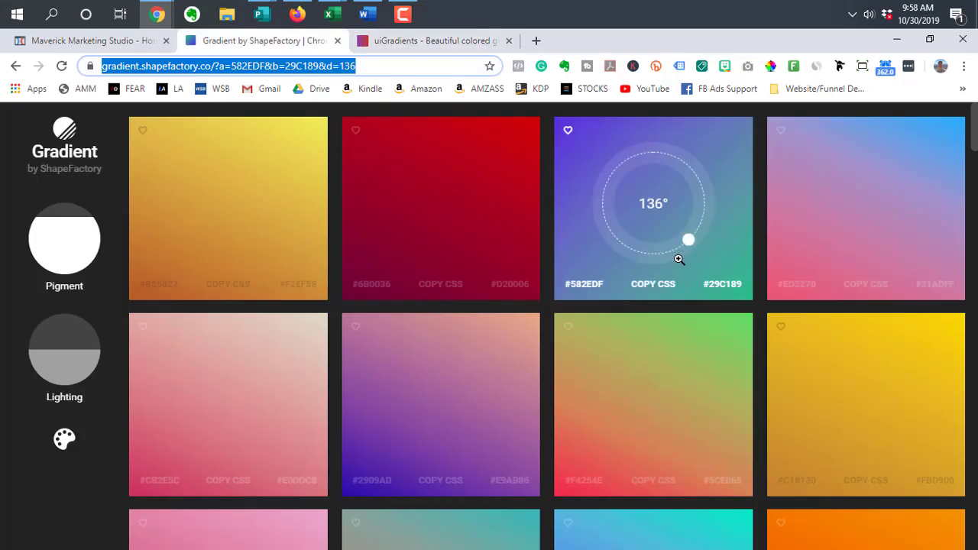
# Browse the ShapeFactory swatch grid for green gradients such as #556D2E to #5DF61C
pyautogui.scroll(-3, 642, 298)
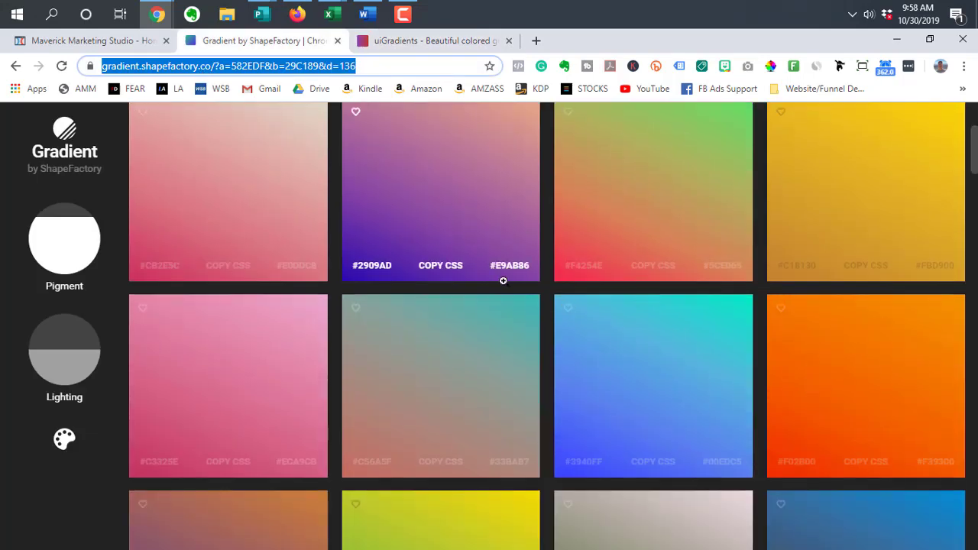
pyautogui.scroll(-1, 504, 282)
pyautogui.scroll(-3, 505, 281)
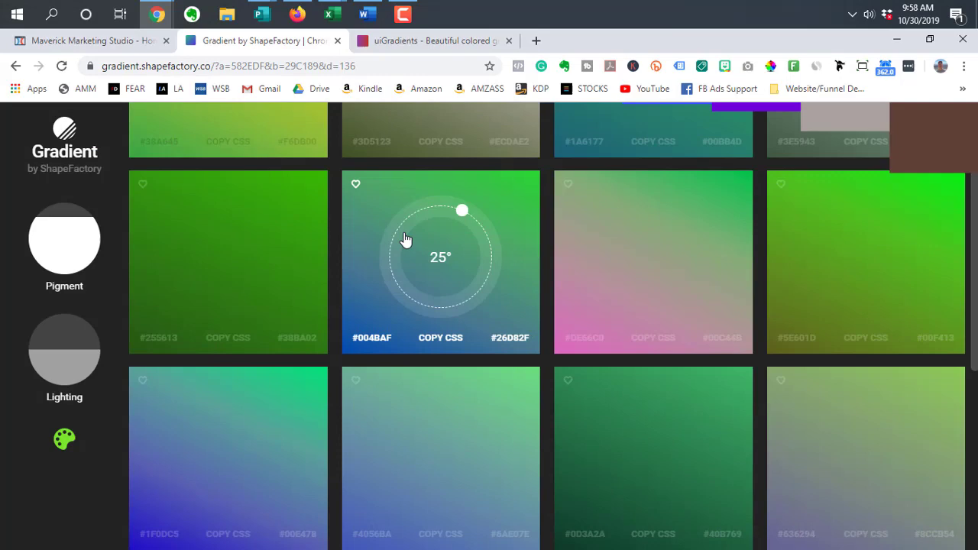
pyautogui.scroll(2, 968, 262)
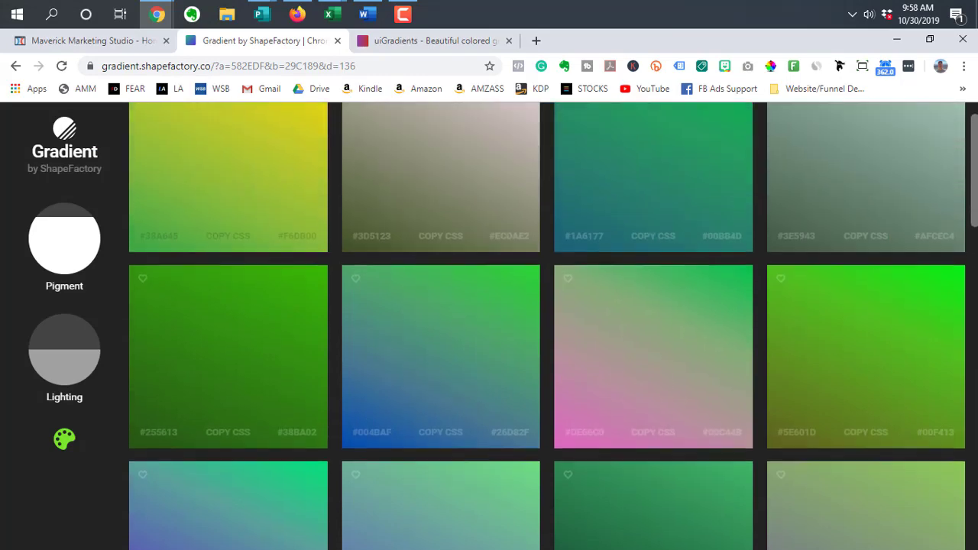
pyautogui.scroll(-8, 968, 240)
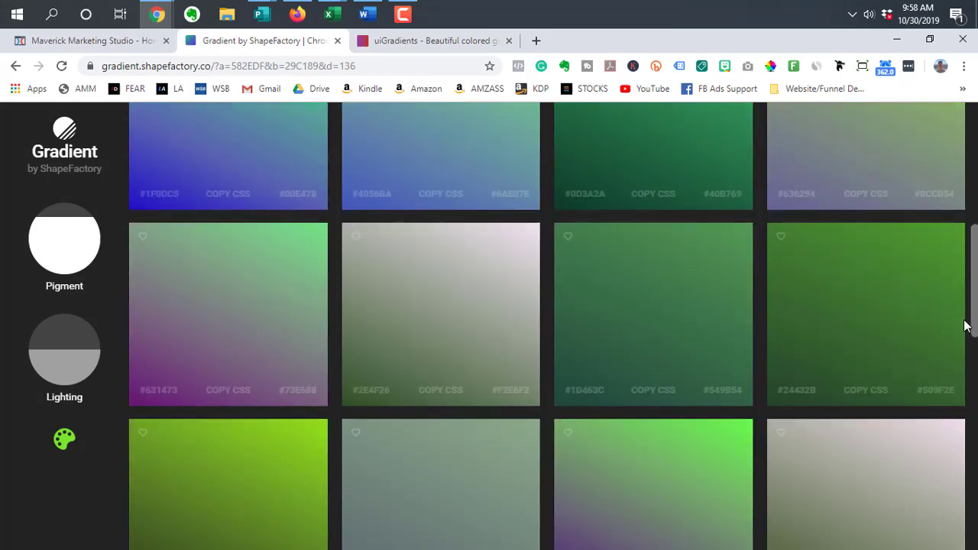
pyautogui.scroll(-3, 970, 359)
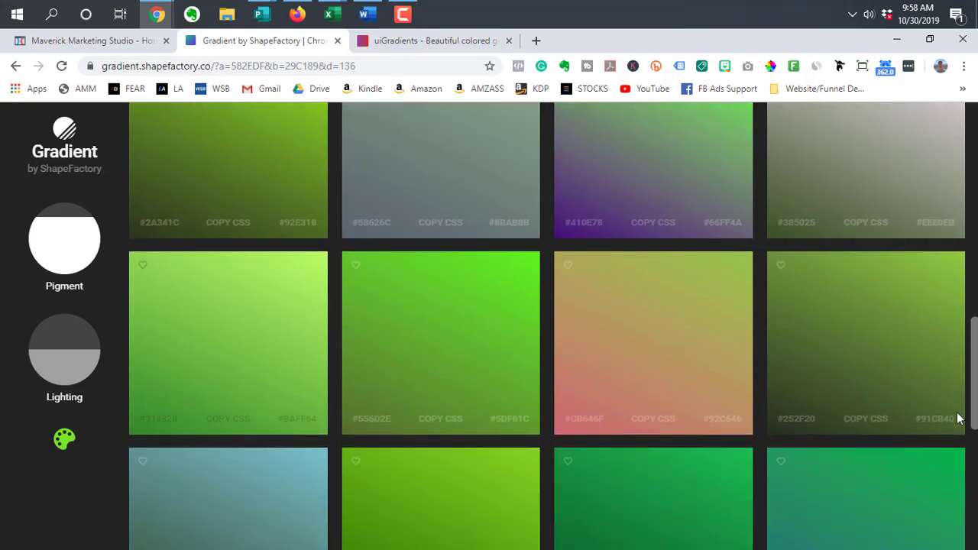
# Turn the #176278-to-#00B848 teal-green tile's angle dial to 88° and copy its CSS
pyautogui.scroll(-2, 958, 428)
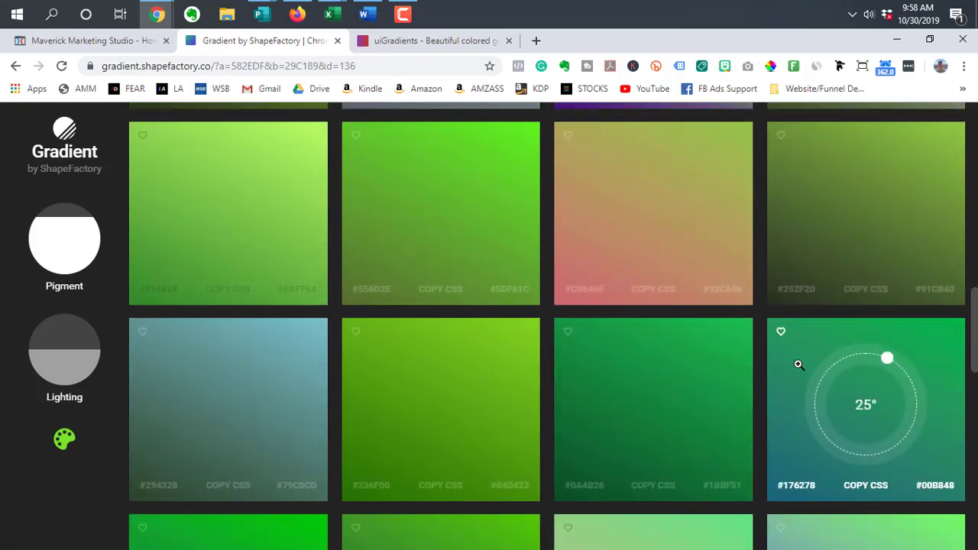
pyautogui.scroll(-1, 676, 312)
pyautogui.moveTo(888, 216)
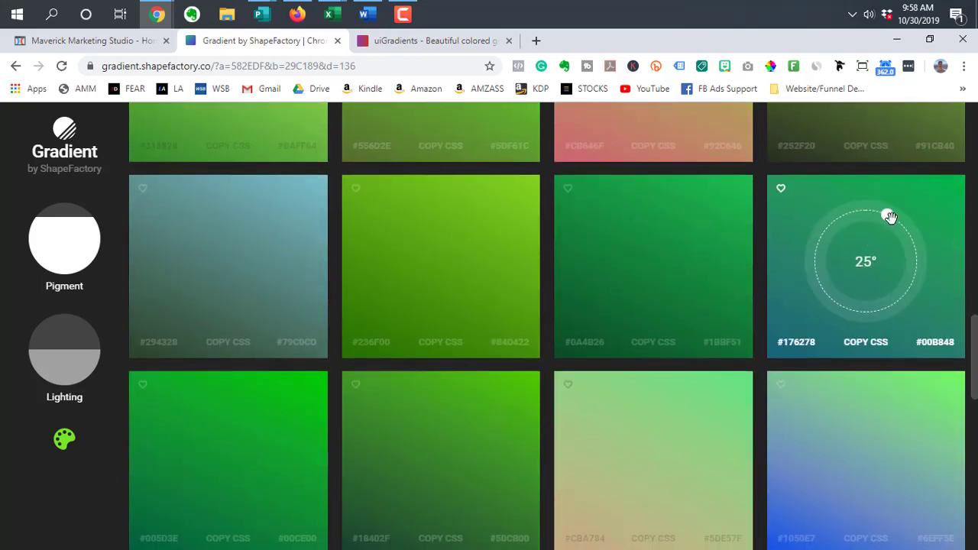
pyautogui.moveTo(890, 218); pyautogui.dragTo(912, 317)
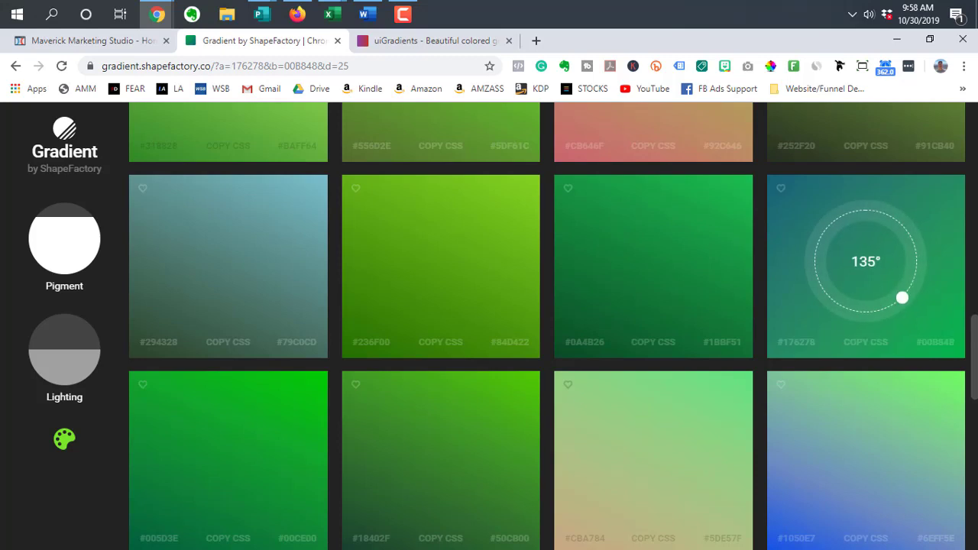
pyautogui.moveTo(927, 328); pyautogui.dragTo(917, 257)
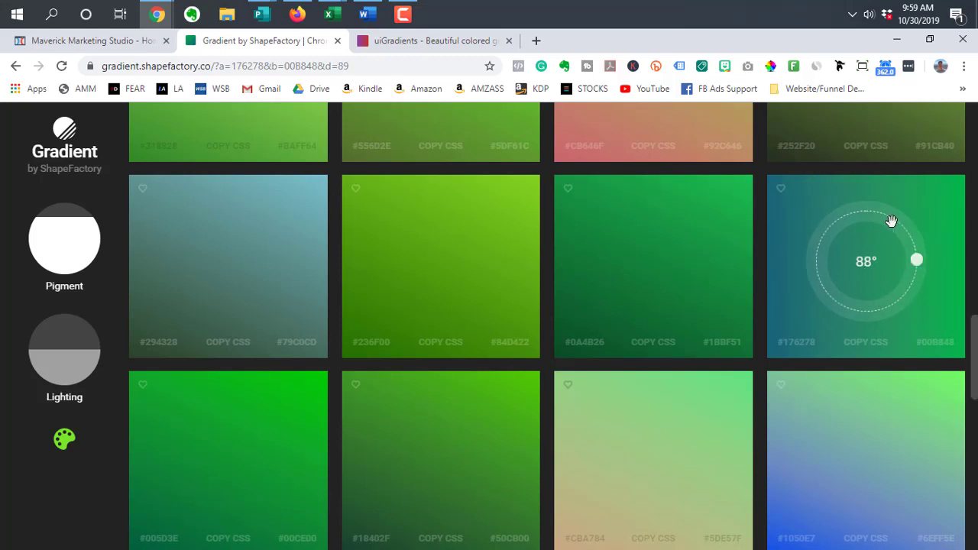
pyautogui.click(883, 349)
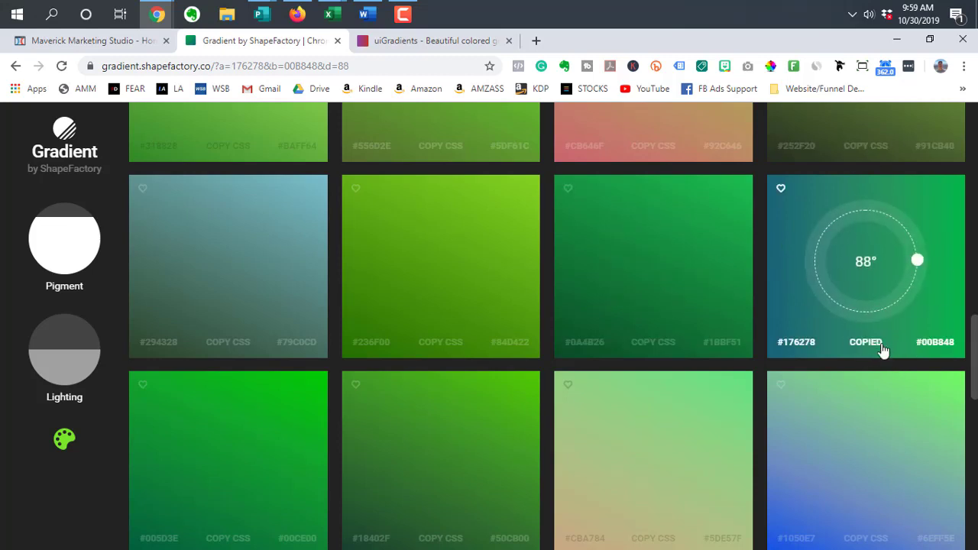
# Replace the orange gradient on line 3 of the ClickFunnels Custom CSS with the copied 88deg teal-green gradient
pyautogui.click(119, 47)
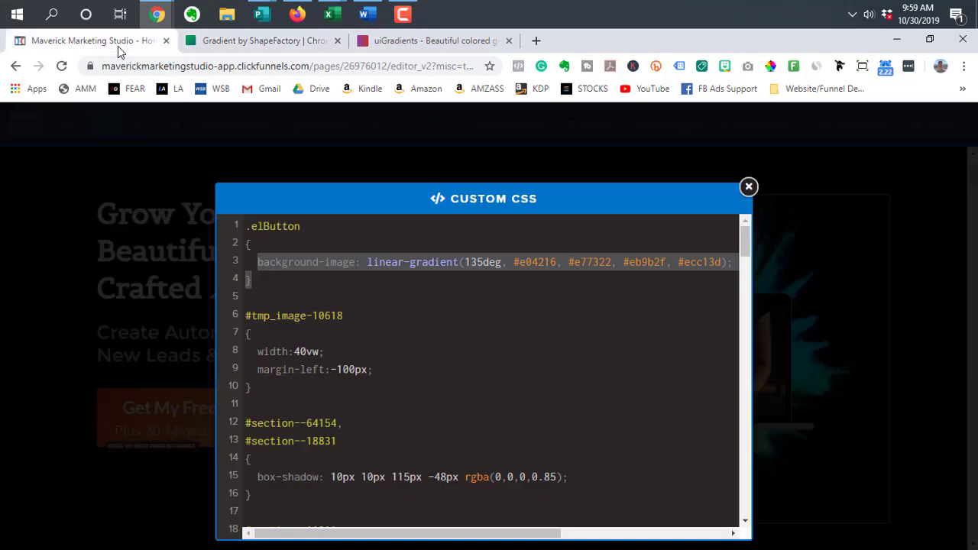
pyautogui.click(338, 262)
pyautogui.moveTo(258, 262); pyautogui.dragTo(728, 262)
pyautogui.press('BackSpace')
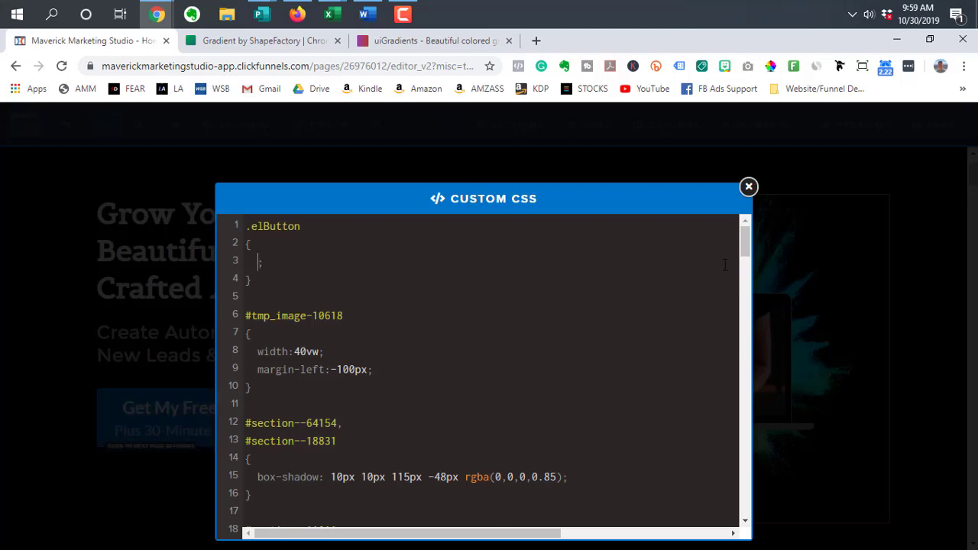
pyautogui.hotkey('ctrl', 'v')
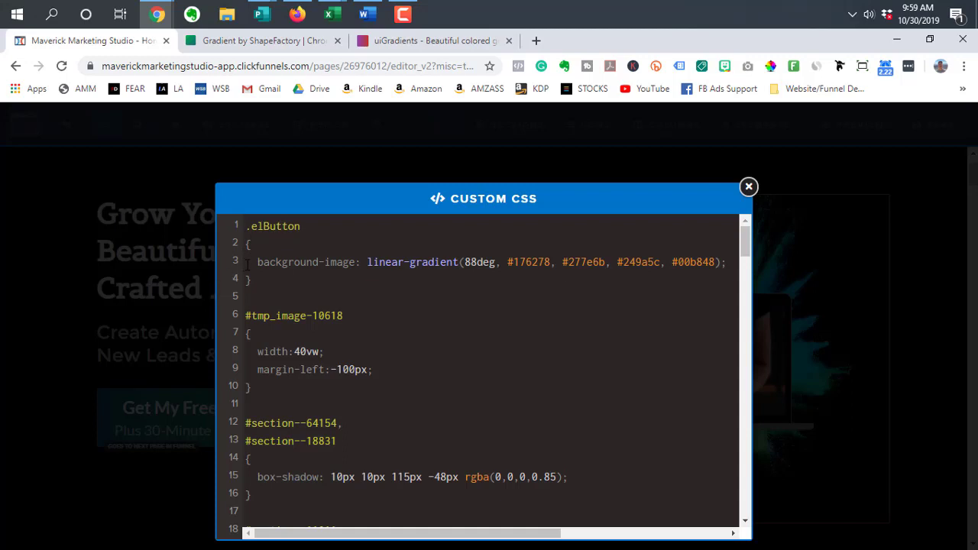
# Review the new gradient line and remove the closing brace on line 4
pyautogui.moveTo(255, 263); pyautogui.dragTo(723, 263)
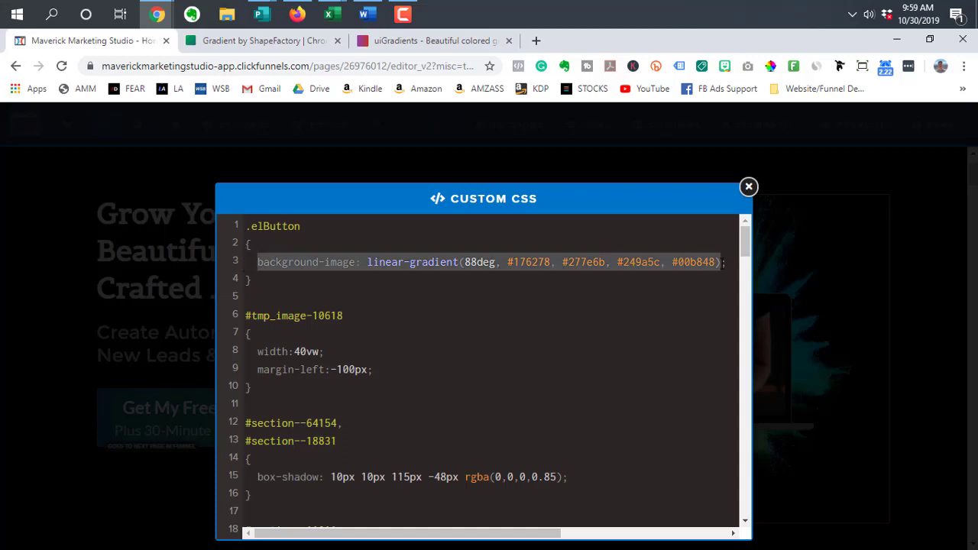
pyautogui.click(724, 262)
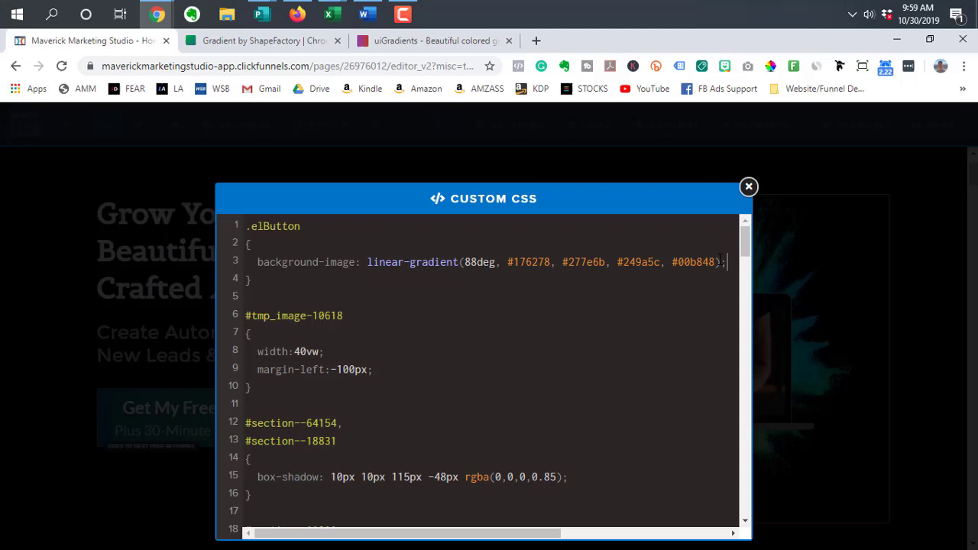
pyautogui.click(280, 283)
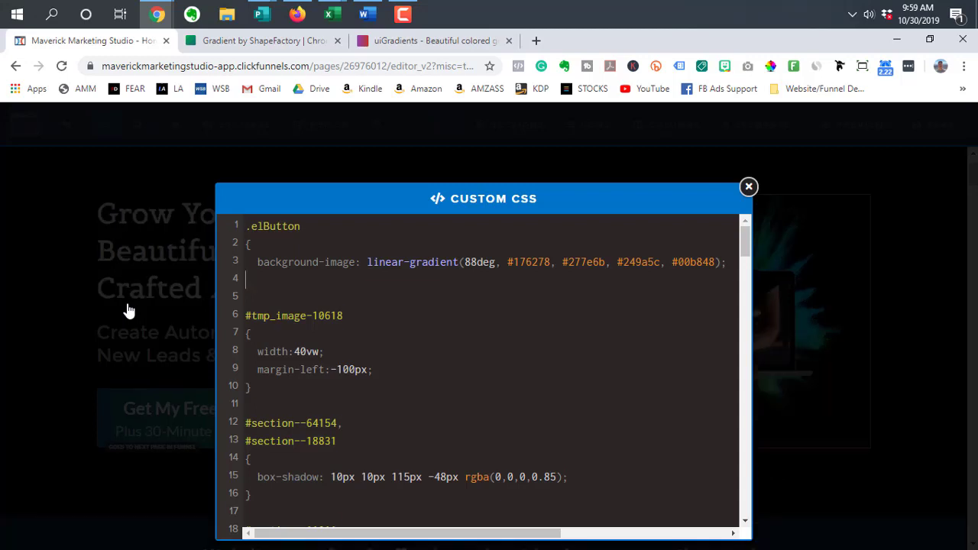
pyautogui.press('BackSpace')
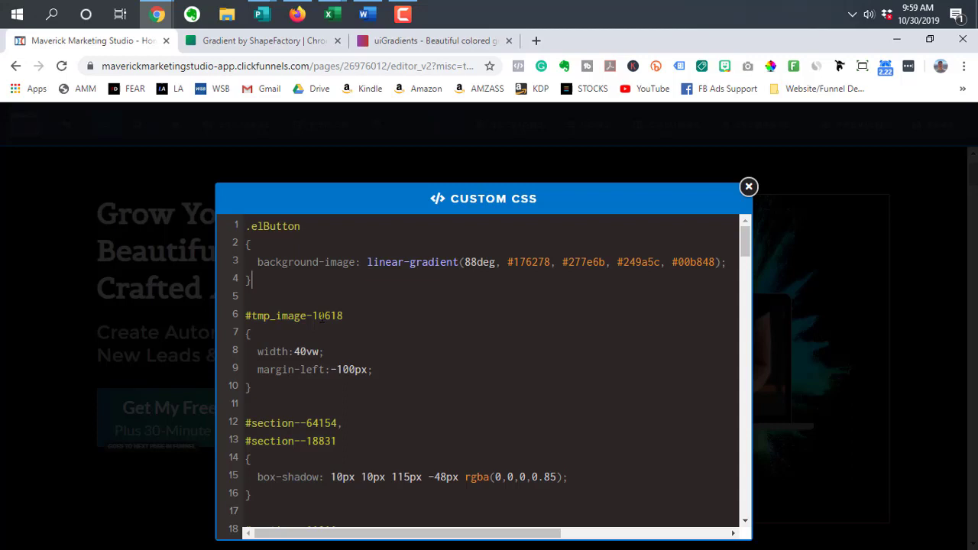
# Close the Custom CSS and scroll the page to confirm the teal-to-green gradient buttons
pyautogui.click(171, 322)
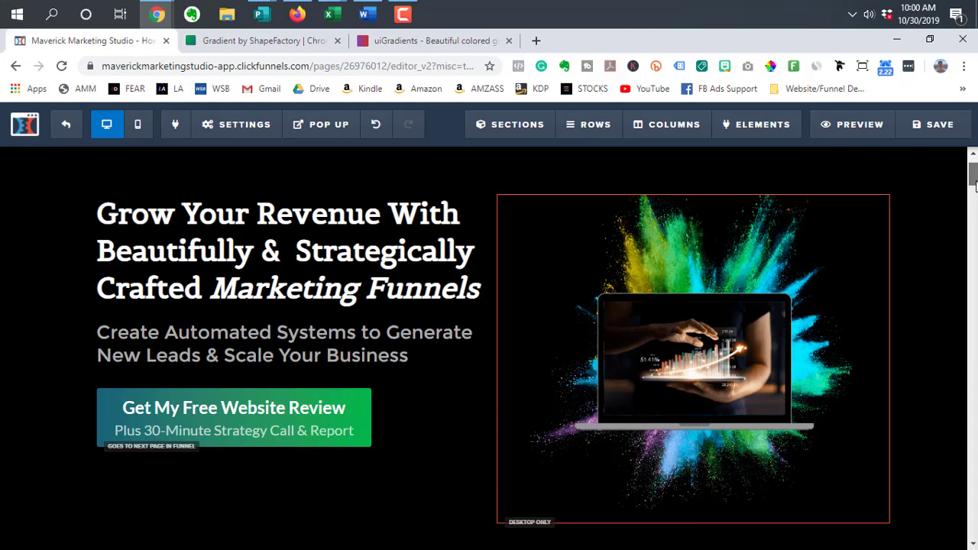
pyautogui.moveTo(975, 187); pyautogui.dragTo(975, 257)
pyautogui.scroll(-12, 354, 217)
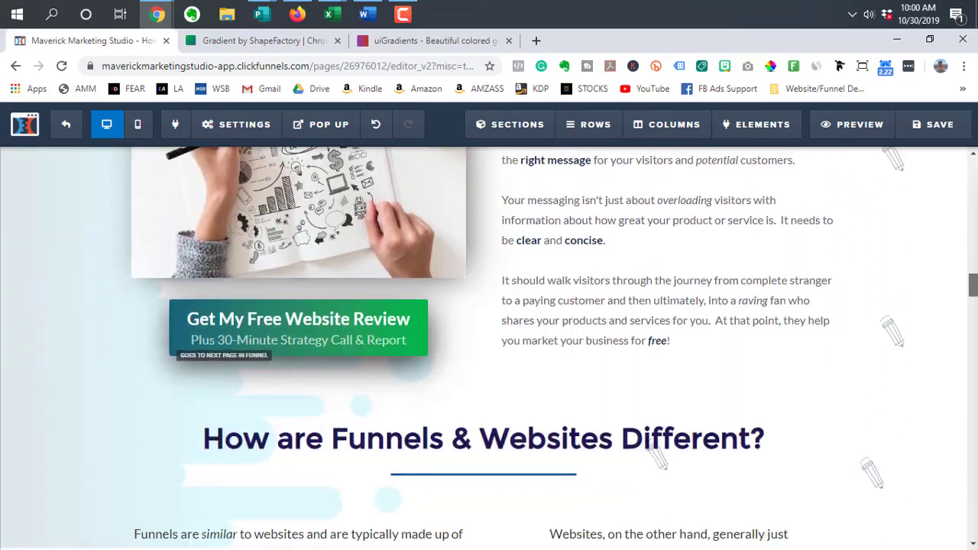
pyautogui.scroll(-4, 354, 217)
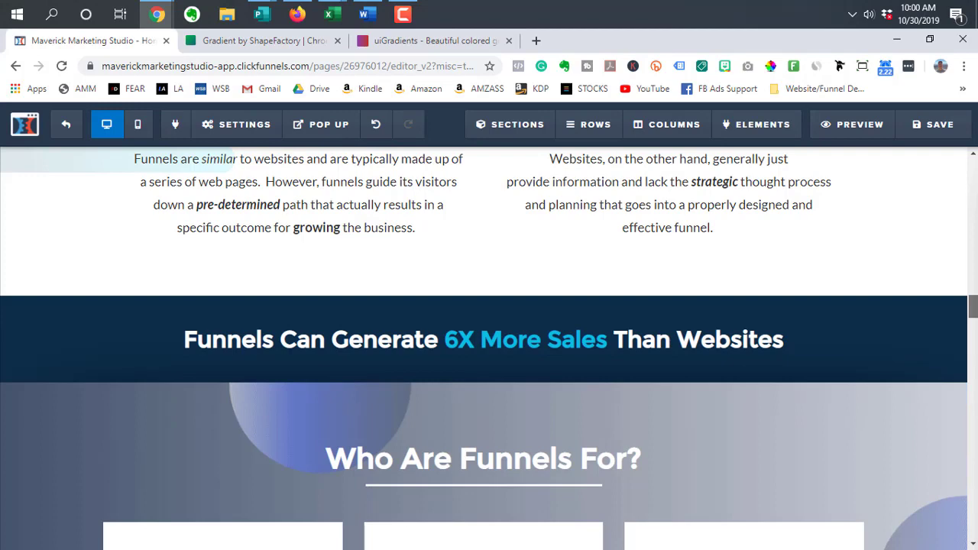
pyautogui.scroll(10, 484, 349)
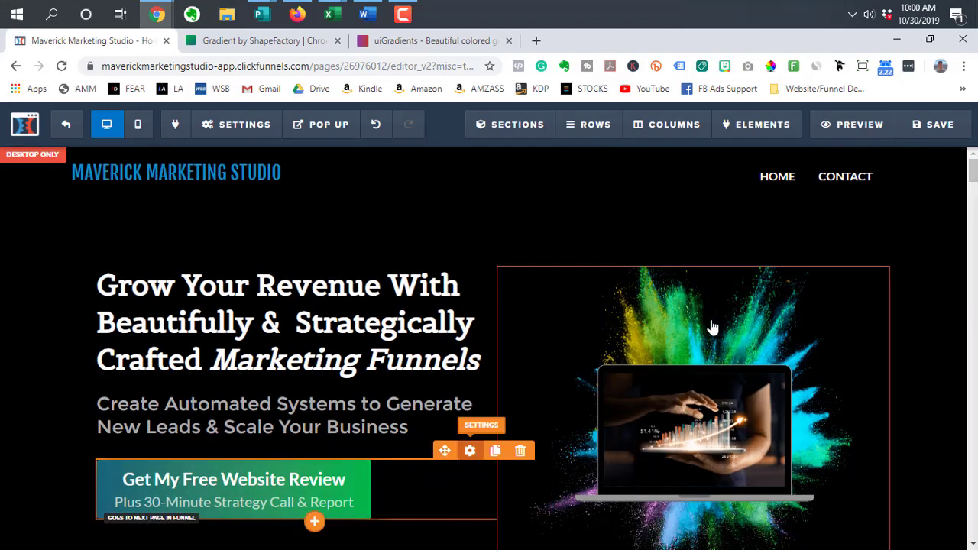
pyautogui.scroll(-5, 814, 372)
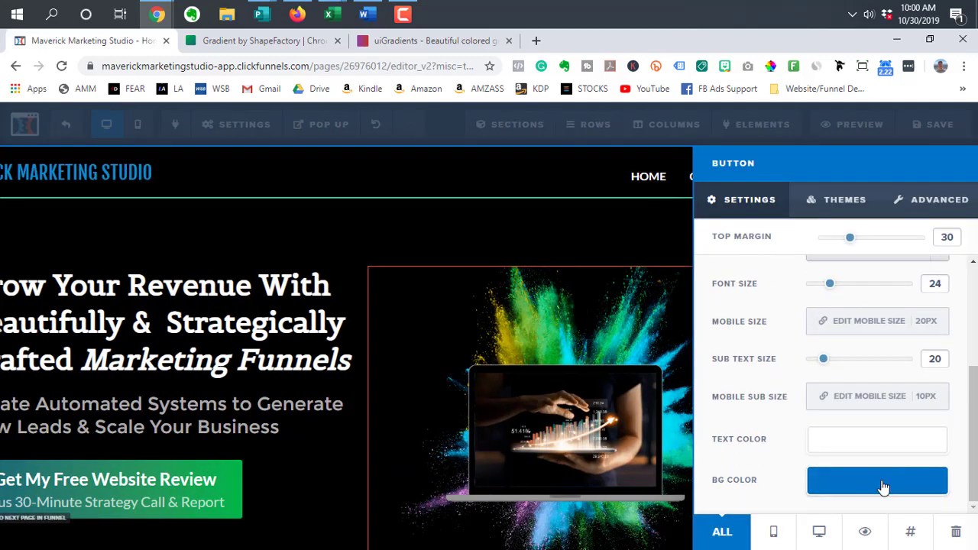
# Dismiss the hero button's settings panel and look over the gradient buttons again
pyautogui.click(248, 243)
pyautogui.scroll(-1, 344, 384)
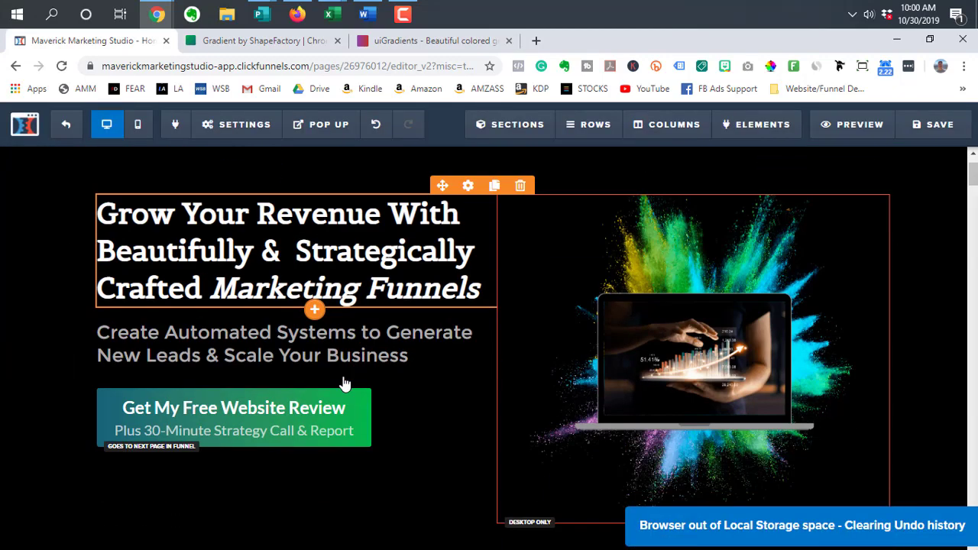
pyautogui.scroll(1, 344, 384)
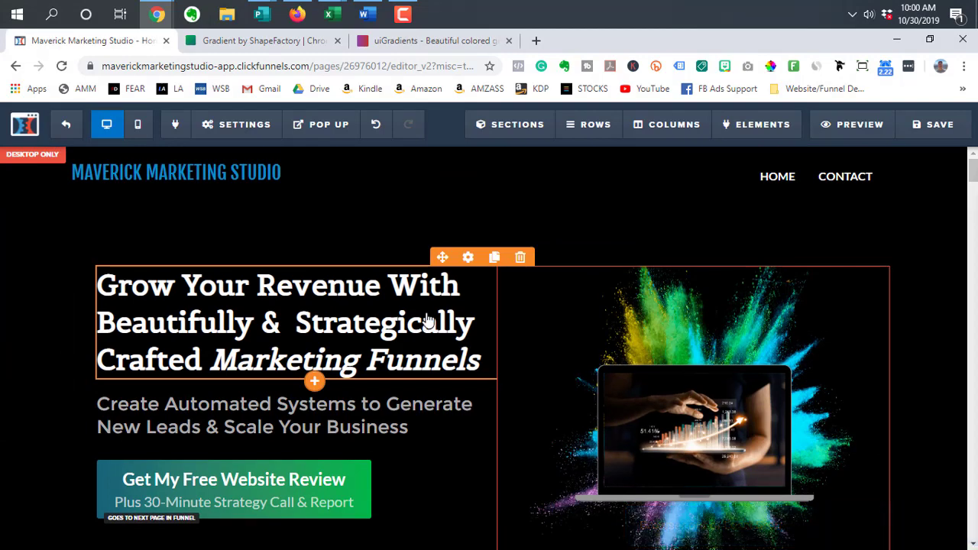
pyautogui.scroll(-2, 428, 321)
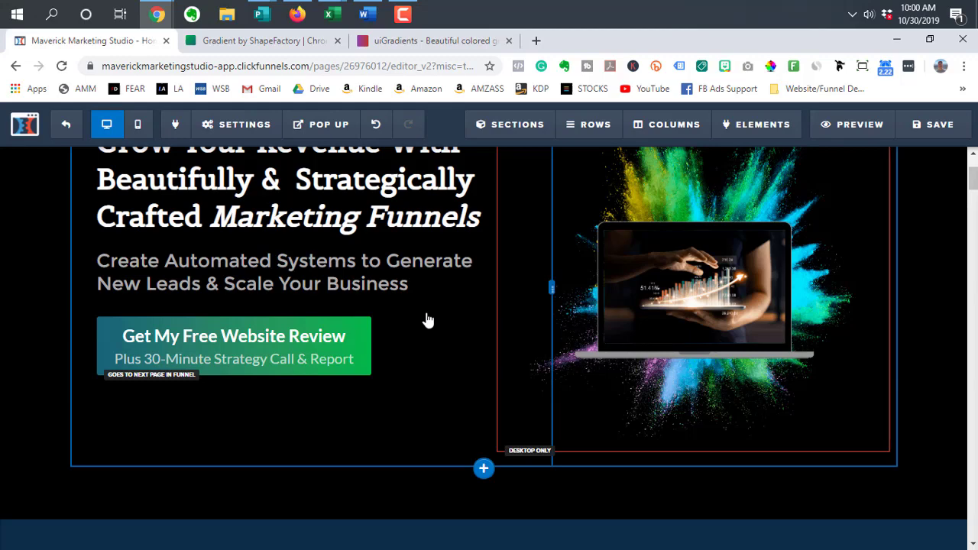
pyautogui.scroll(-2, 428, 321)
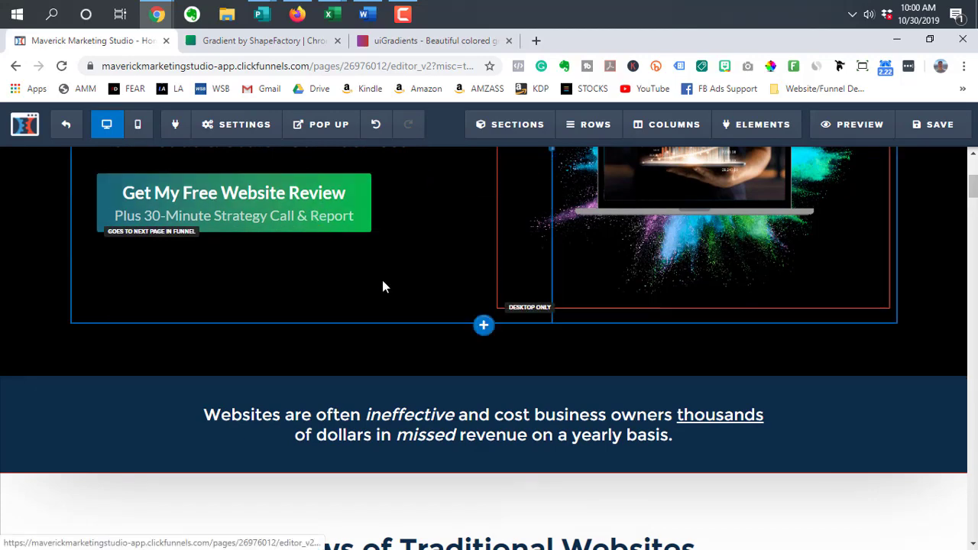
pyautogui.scroll(-6, 382, 286)
pyautogui.scroll(-4, 389, 296)
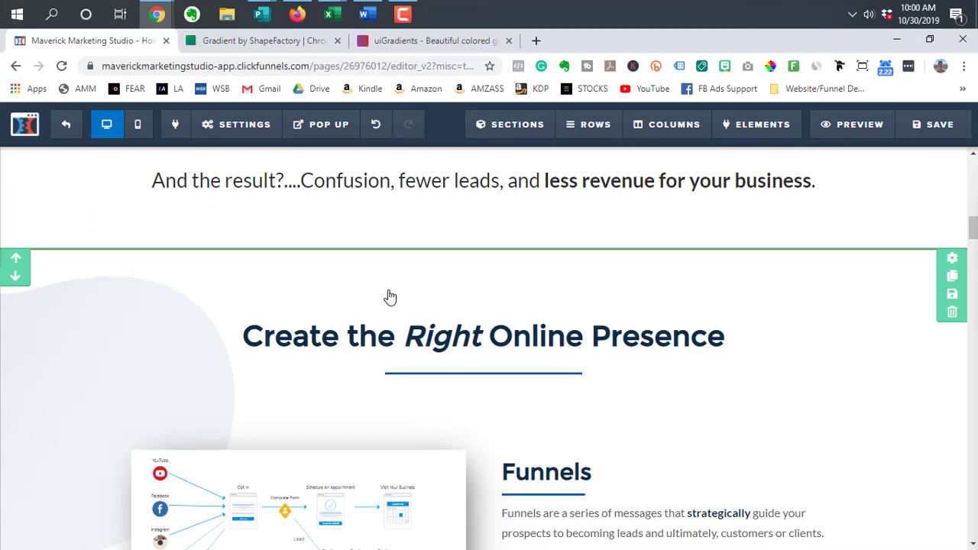
pyautogui.scroll(-14, 413, 321)
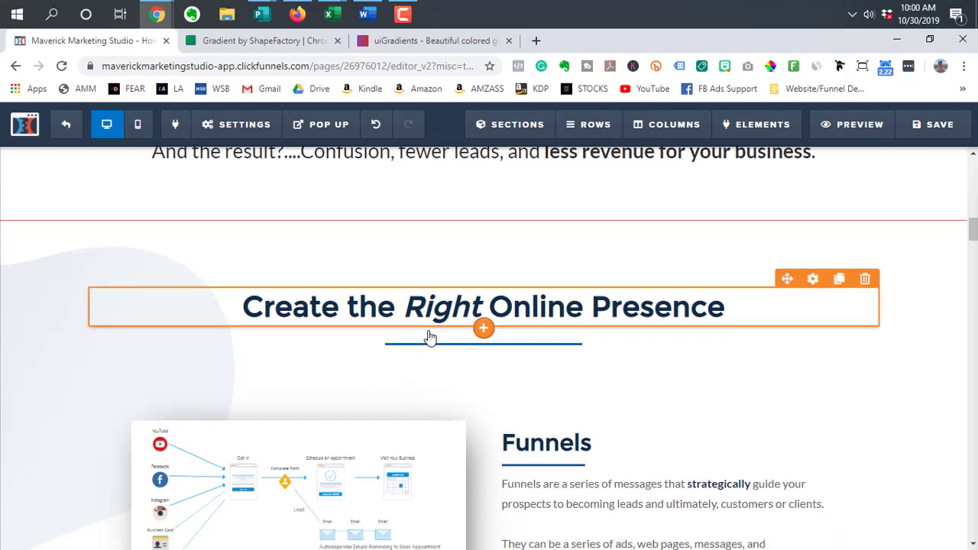
pyautogui.scroll(-1, 428, 336)
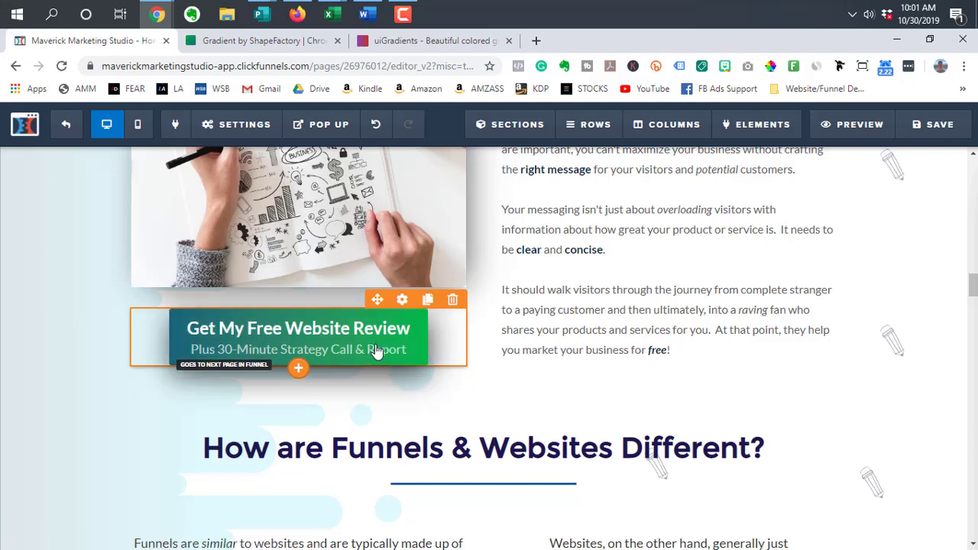
pyautogui.scroll(15, 377, 351)
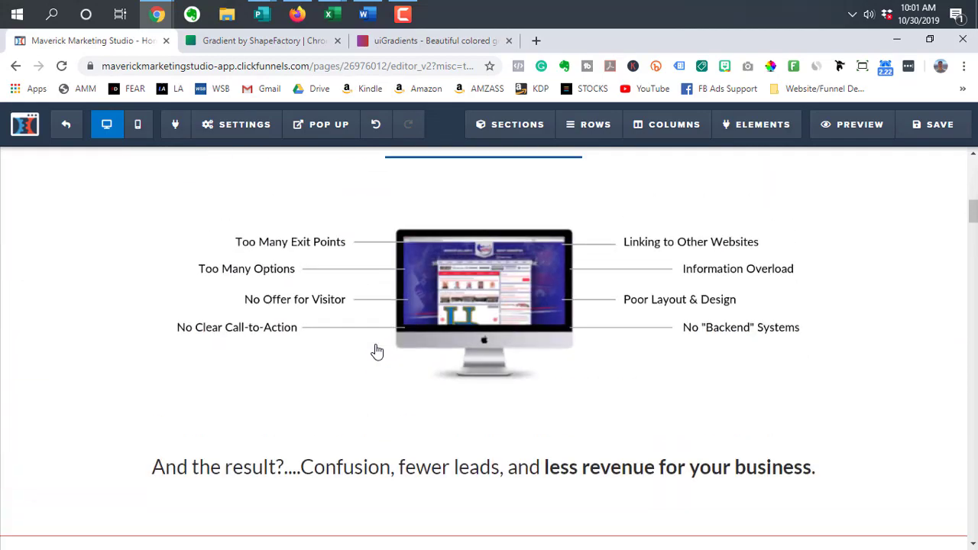